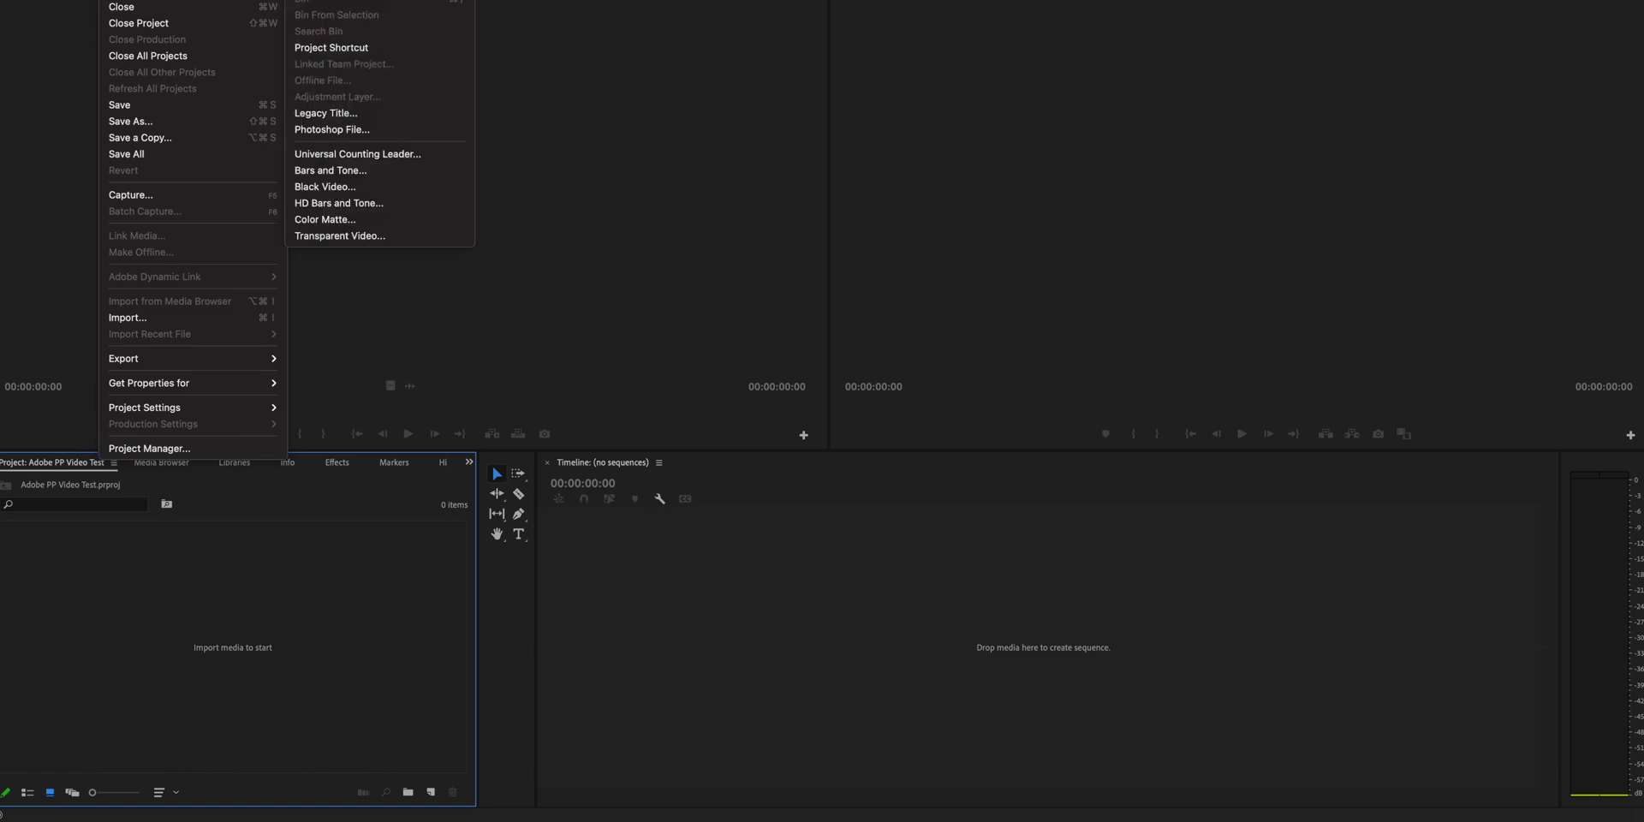
Create a new sequence with a 3840 by 1920 frame size, maximum bit depth and maximum render quality
key(super+n)
click(667, 127)
click(695, 214)
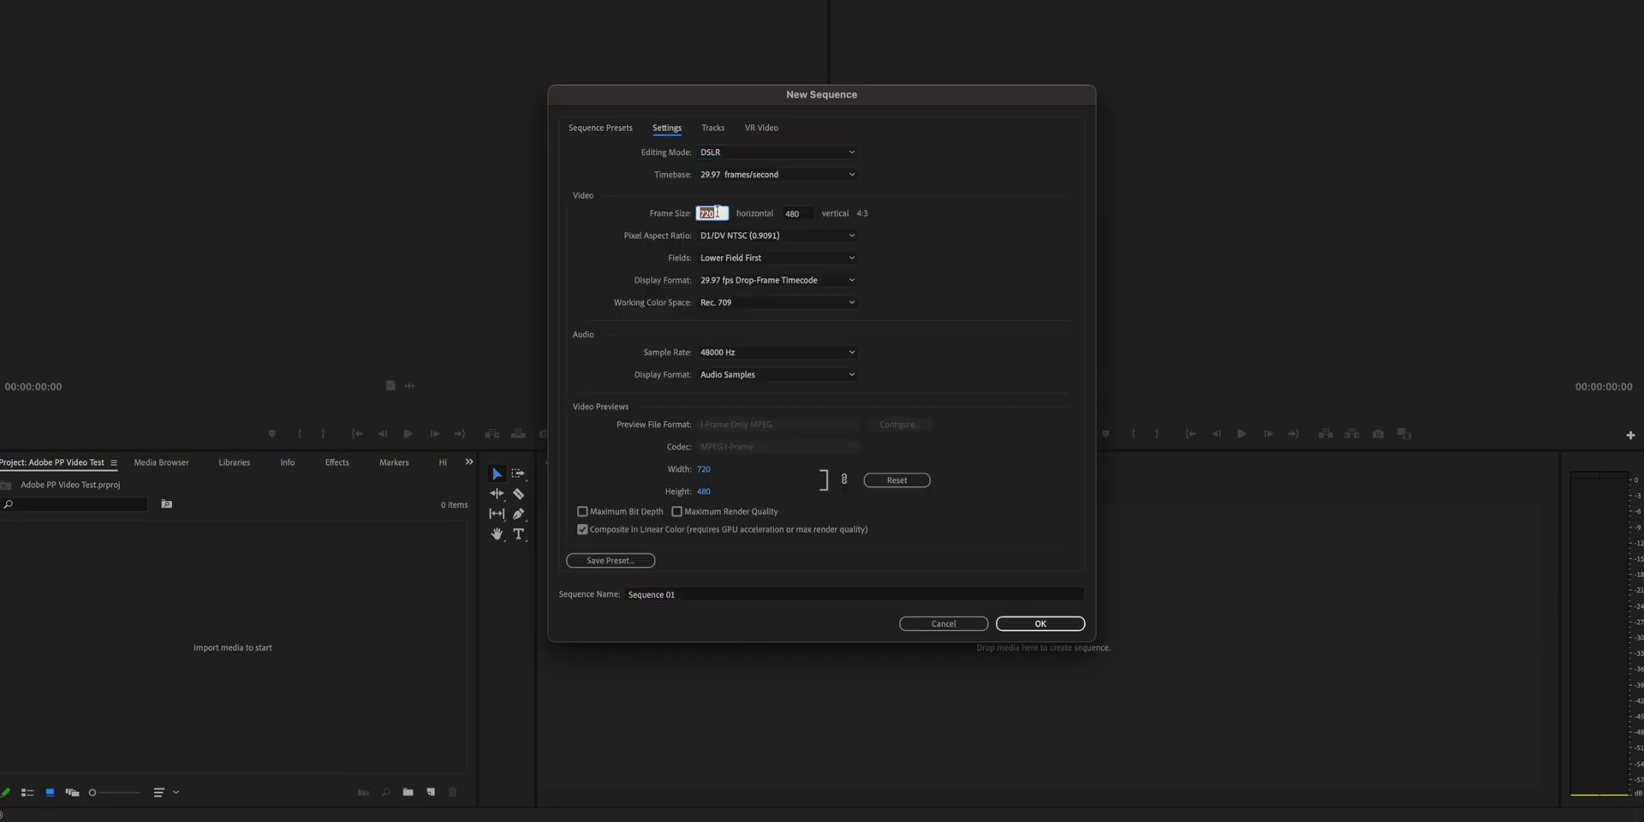
text(3840)
key(Tab)
text(1920)
key(Tab)
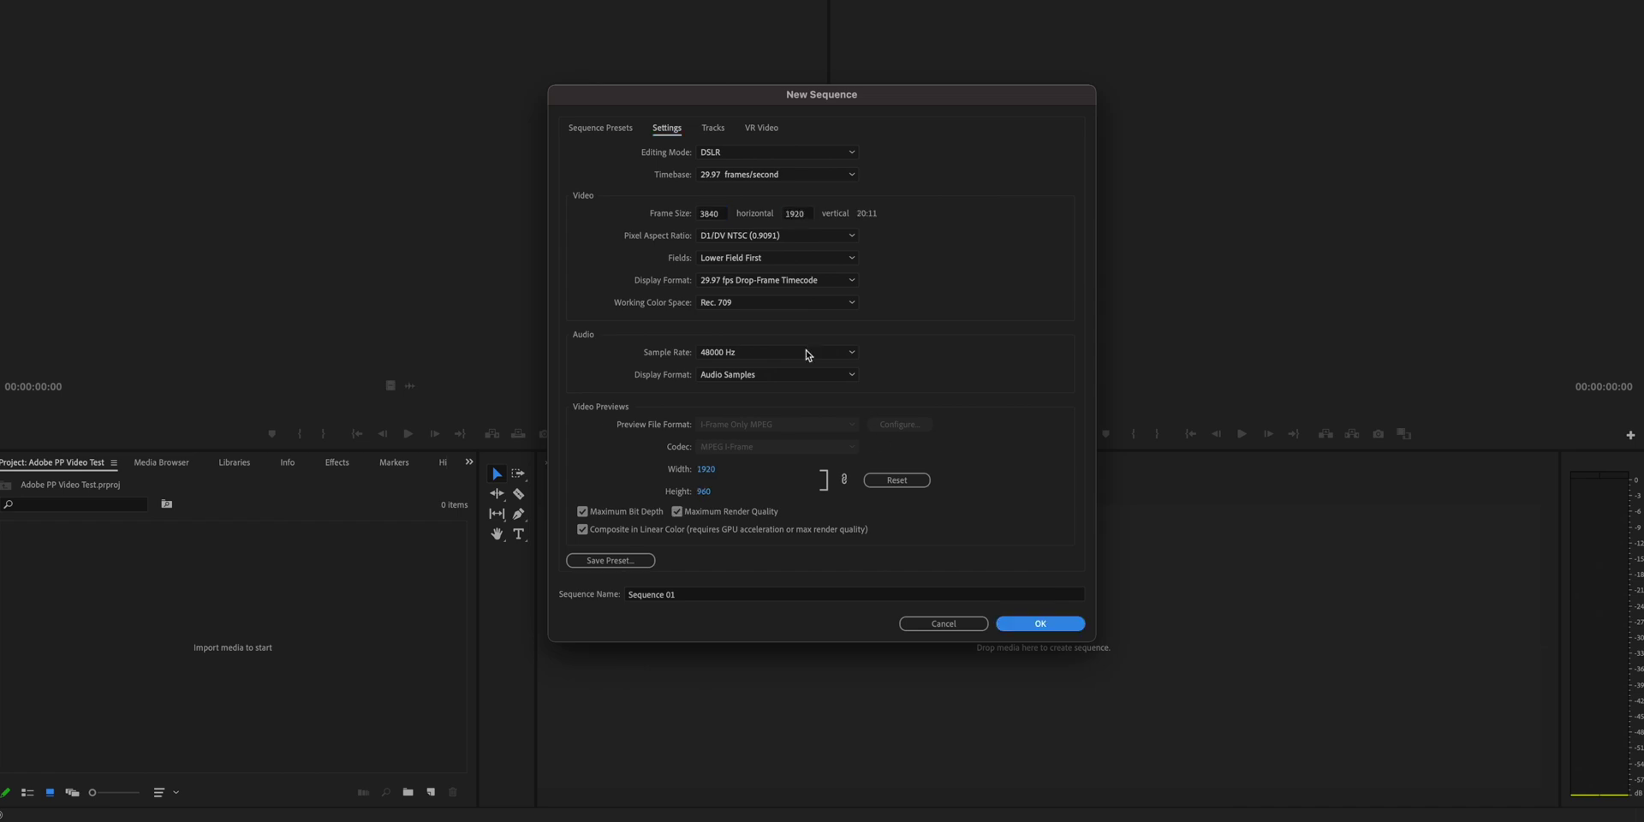
click(1055, 622)
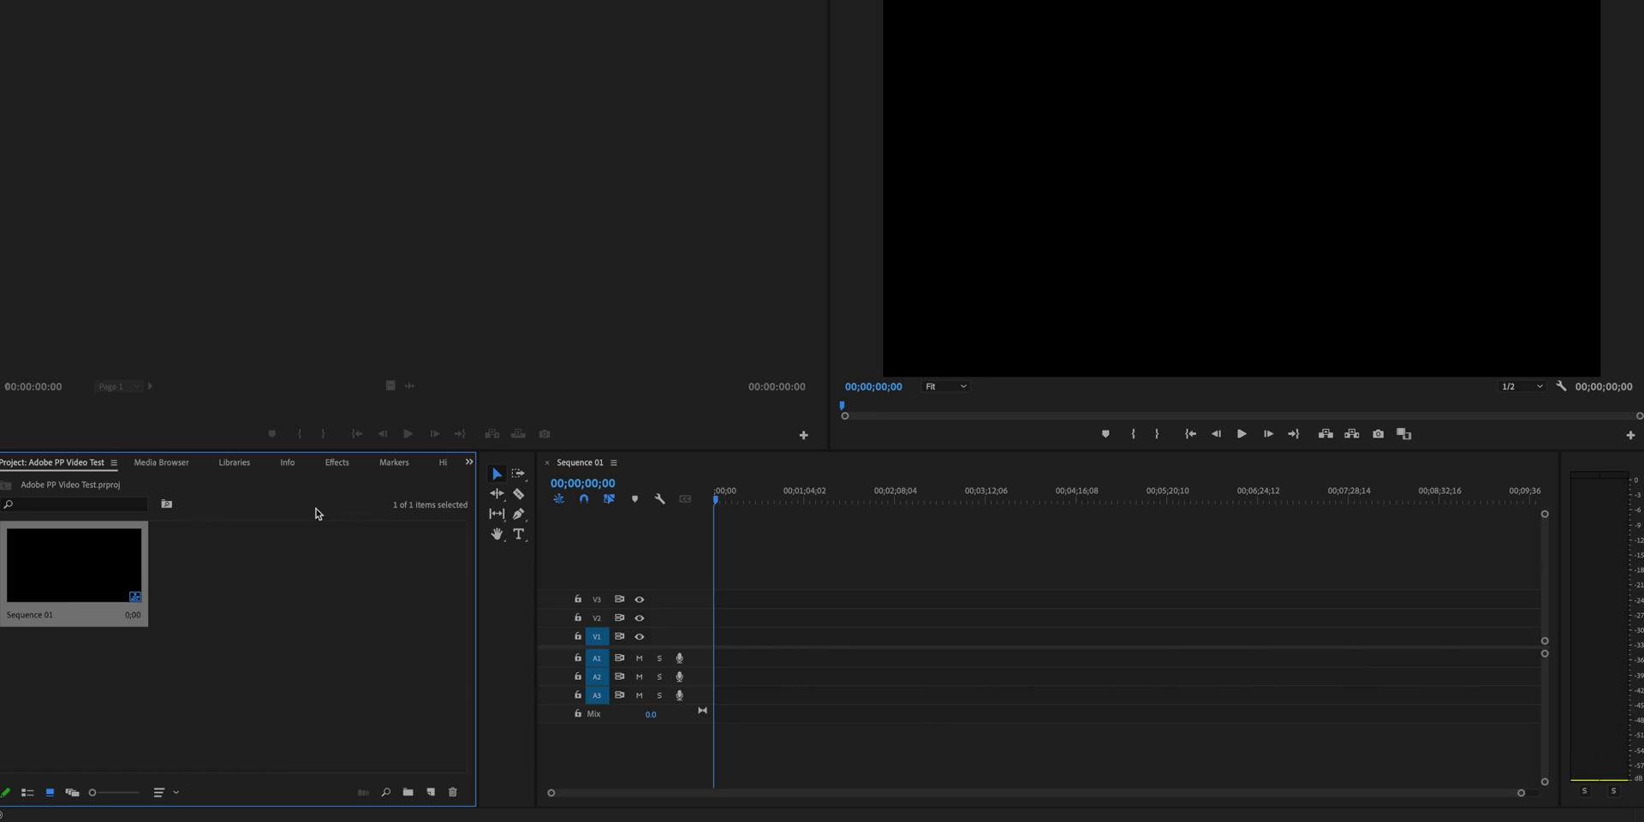
Switch to Finder and open the Footage folder inside the Adobe Premiere Pro Video Test folder on the Desktop
mouse_move(681, 817)
click(447, 806)
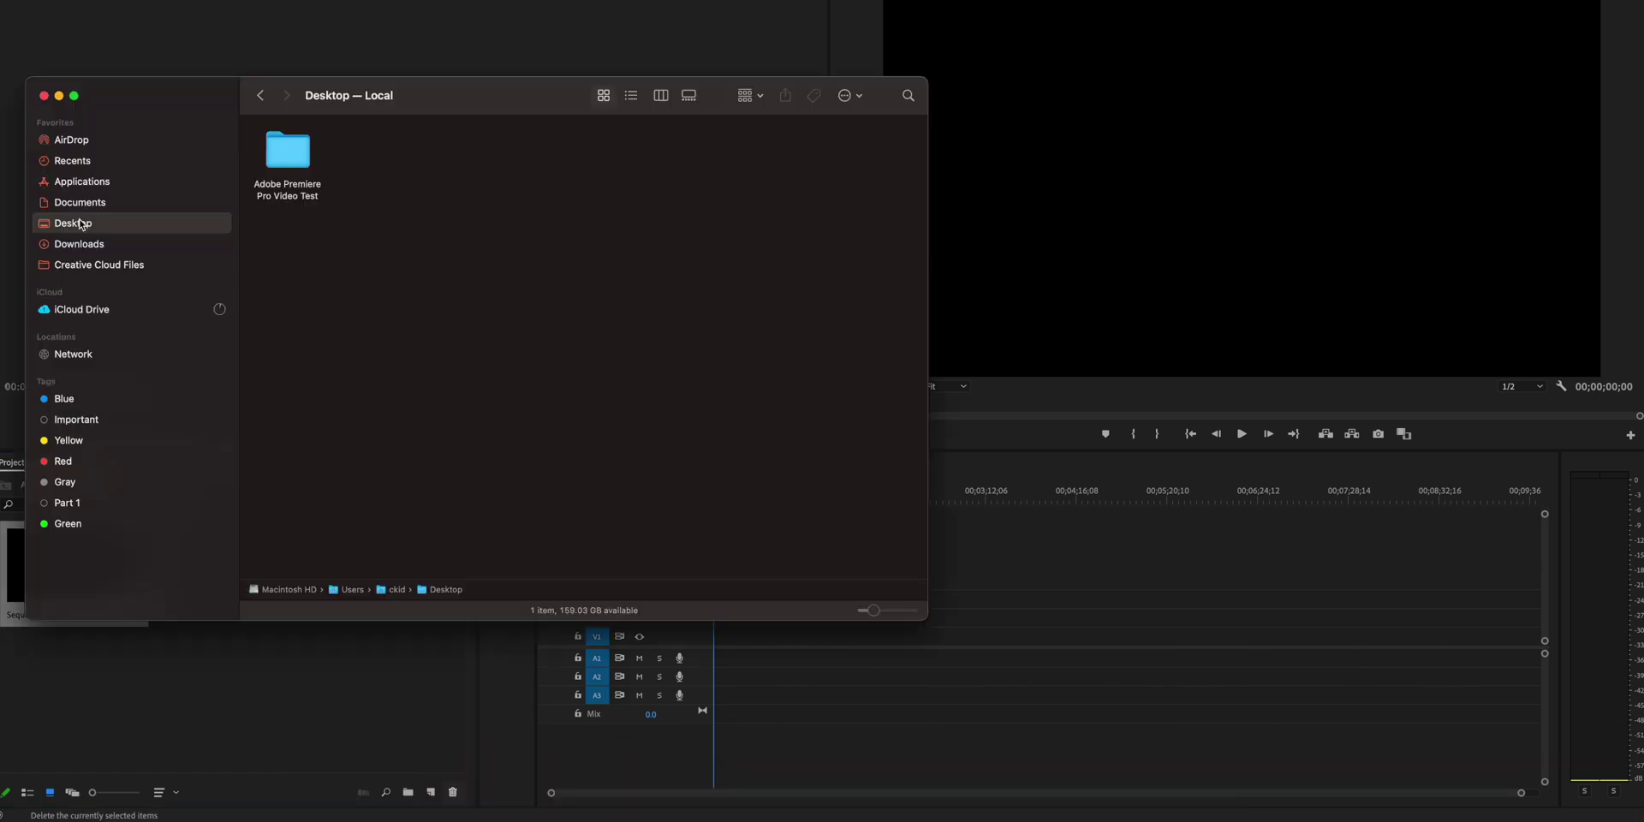
double_click(288, 152)
drag(418, 106, 1120, 163)
click(1170, 232)
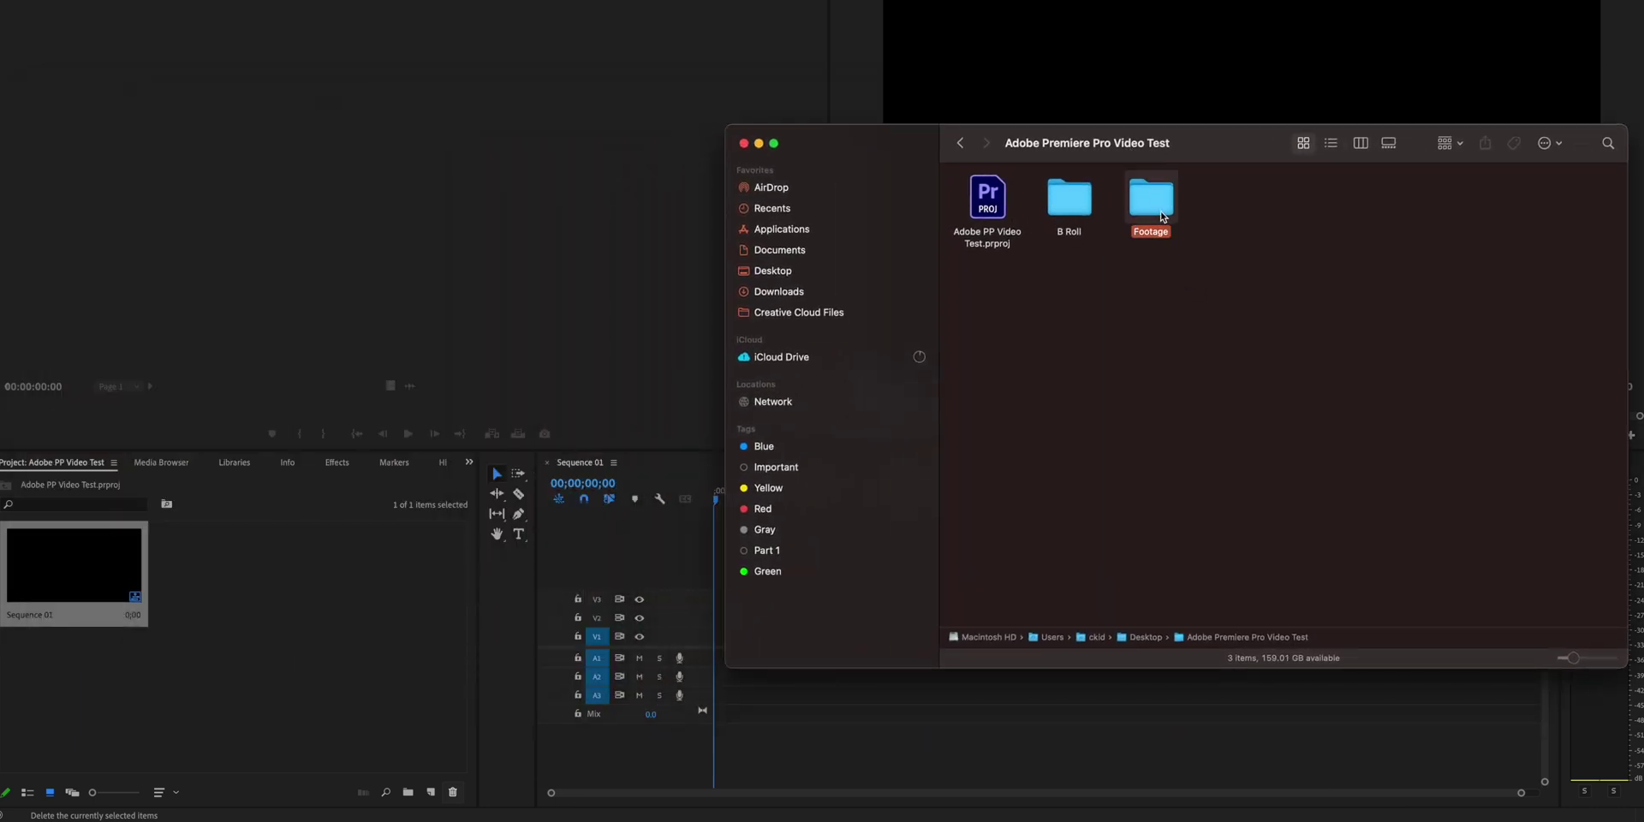
double_click(1144, 213)
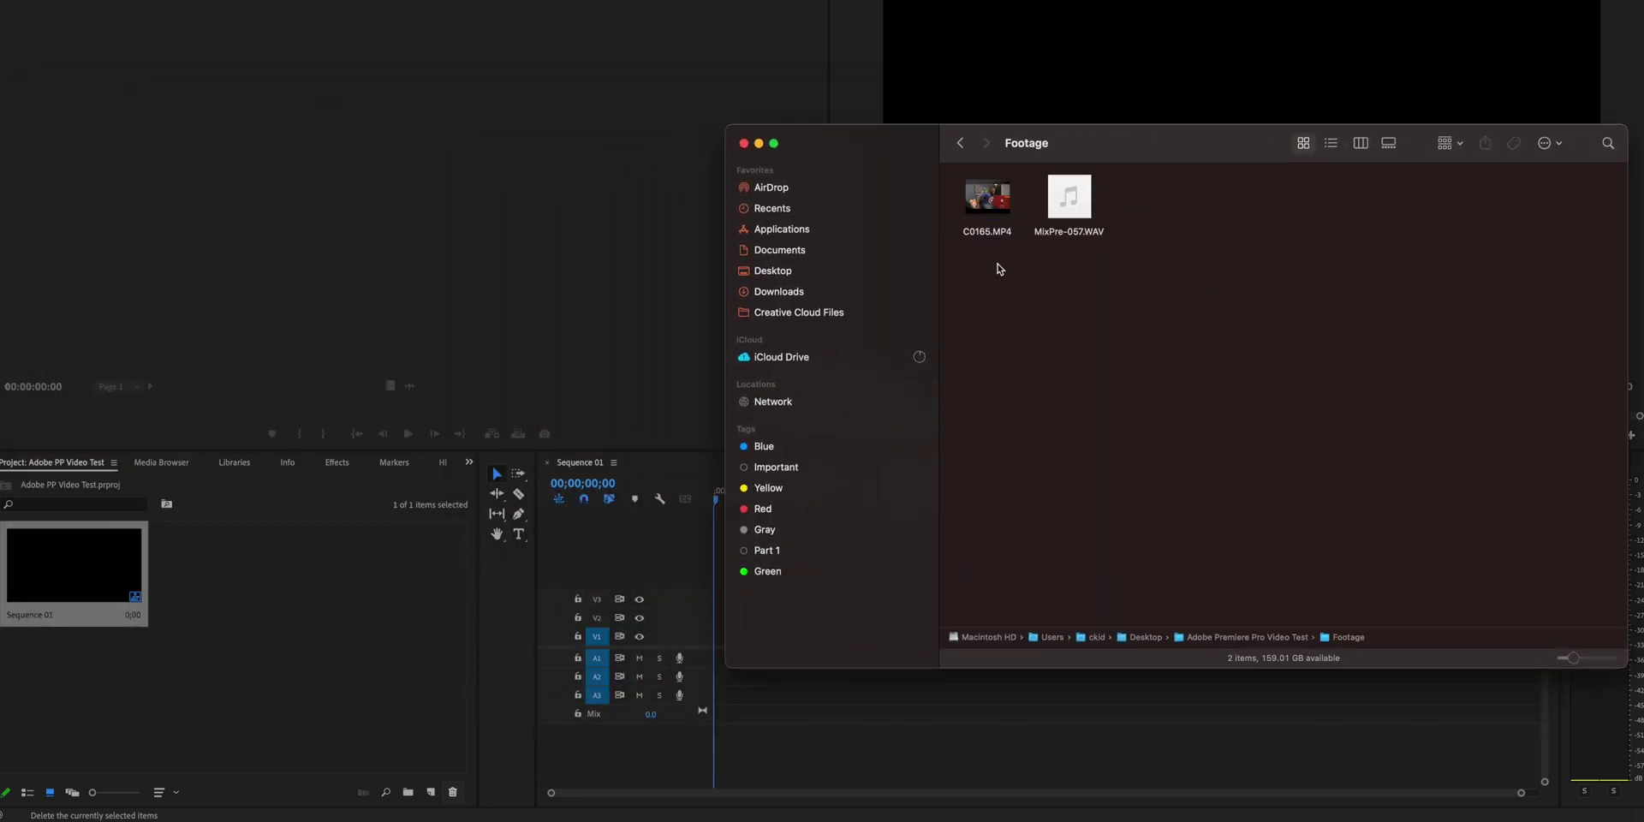
Import C0165.MP4 and MixPre-057.WAV from the Footage folder into the Premiere Pro project
click(991, 220)
click(1070, 201)
super+click(994, 210)
drag(995, 210, 242, 648)
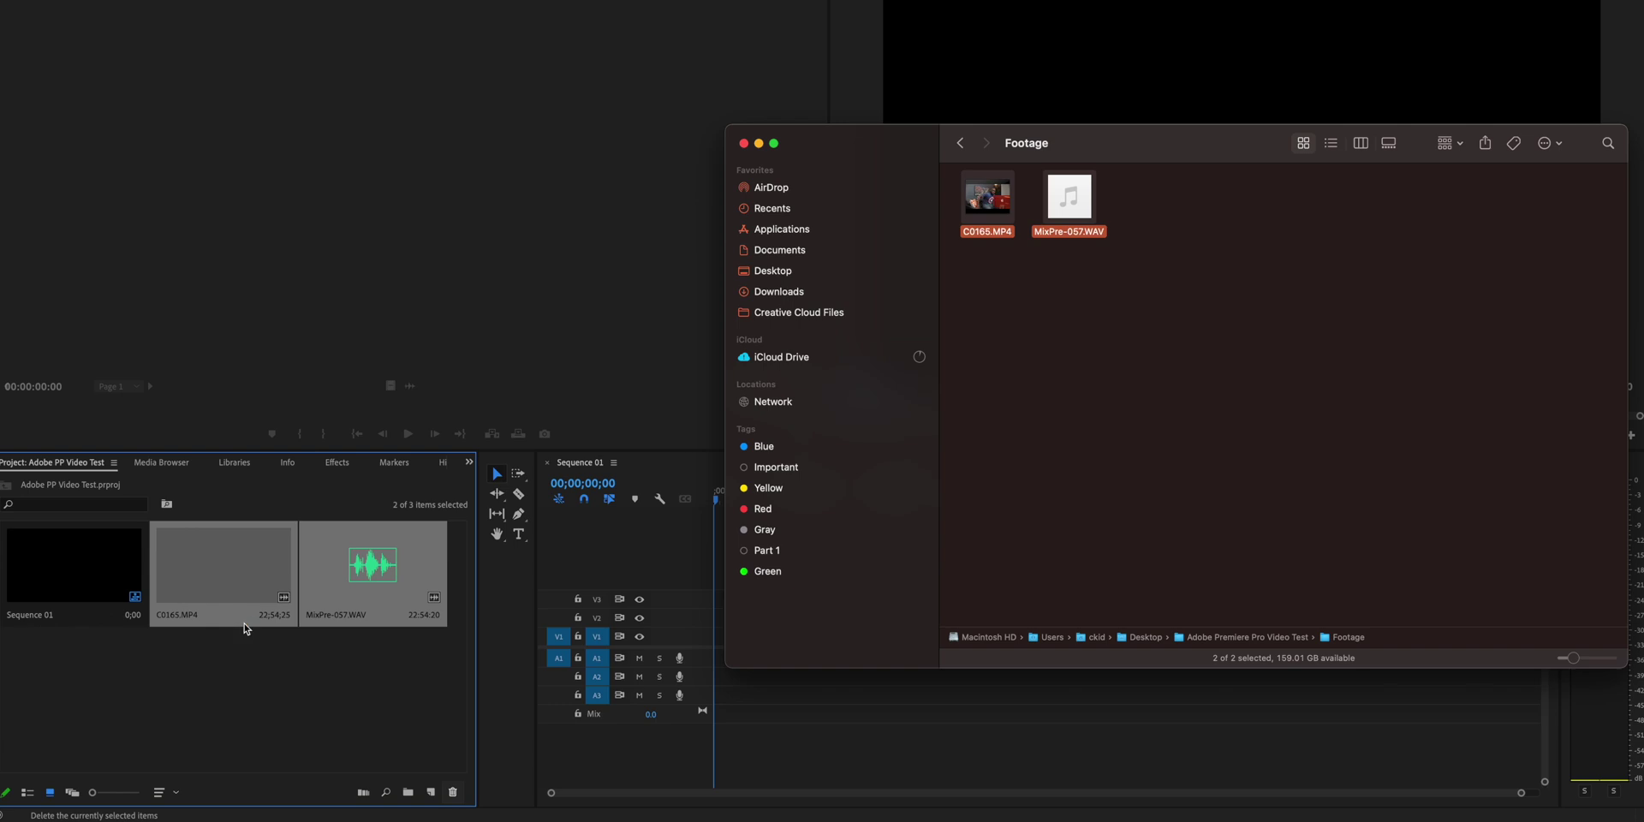
click(297, 667)
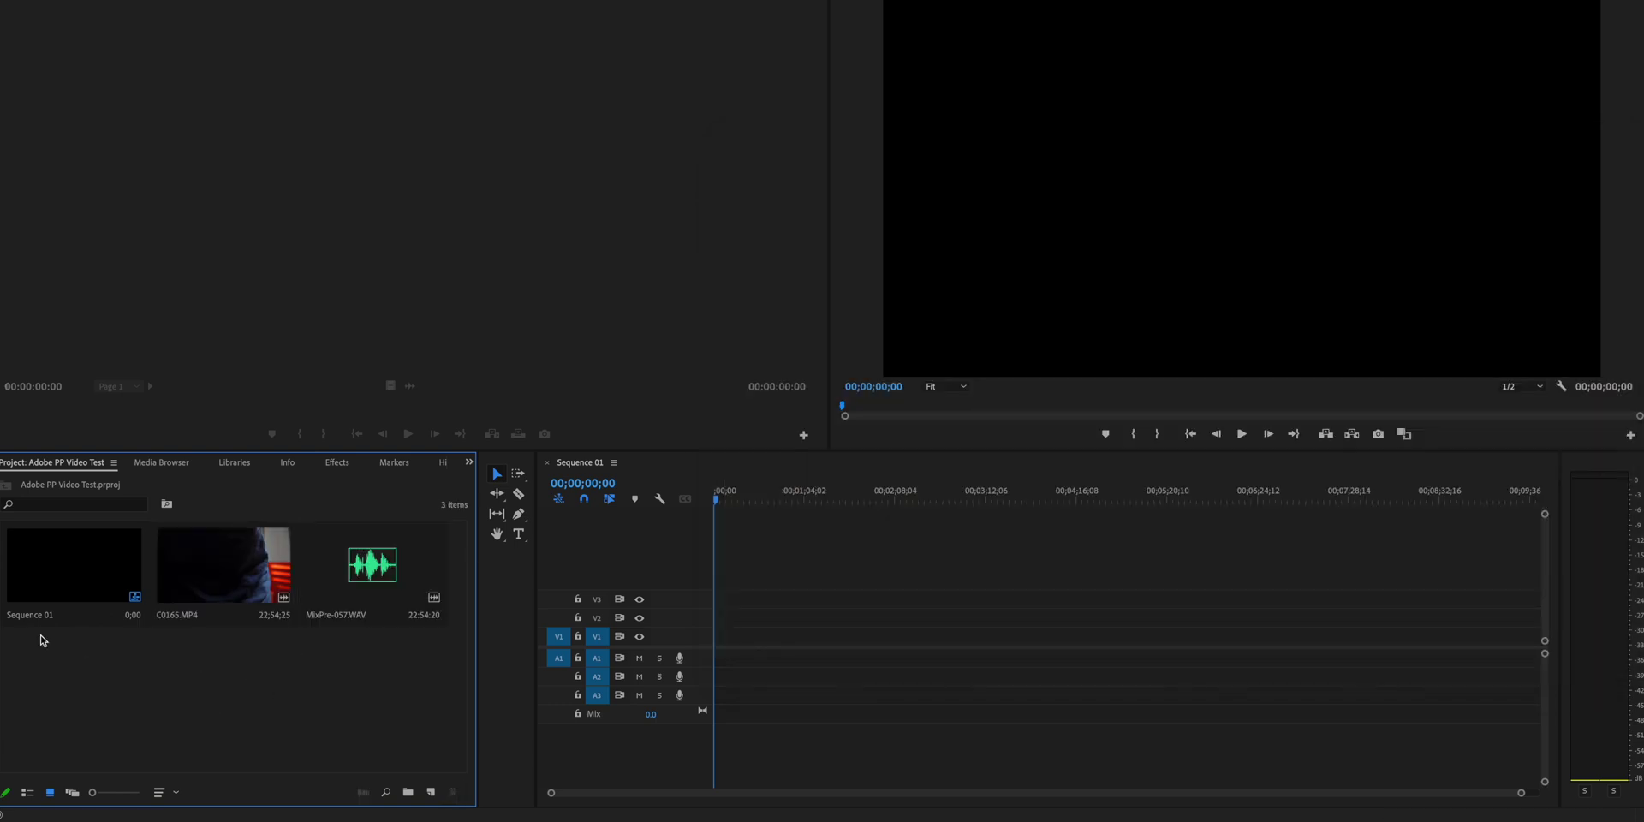
Place C0165.MP4 and MixPre-057.WAV at the start of Sequence 01 and synchronize the clips
click(227, 618)
click(210, 675)
drag(227, 589, 719, 637)
right_click(839, 680)
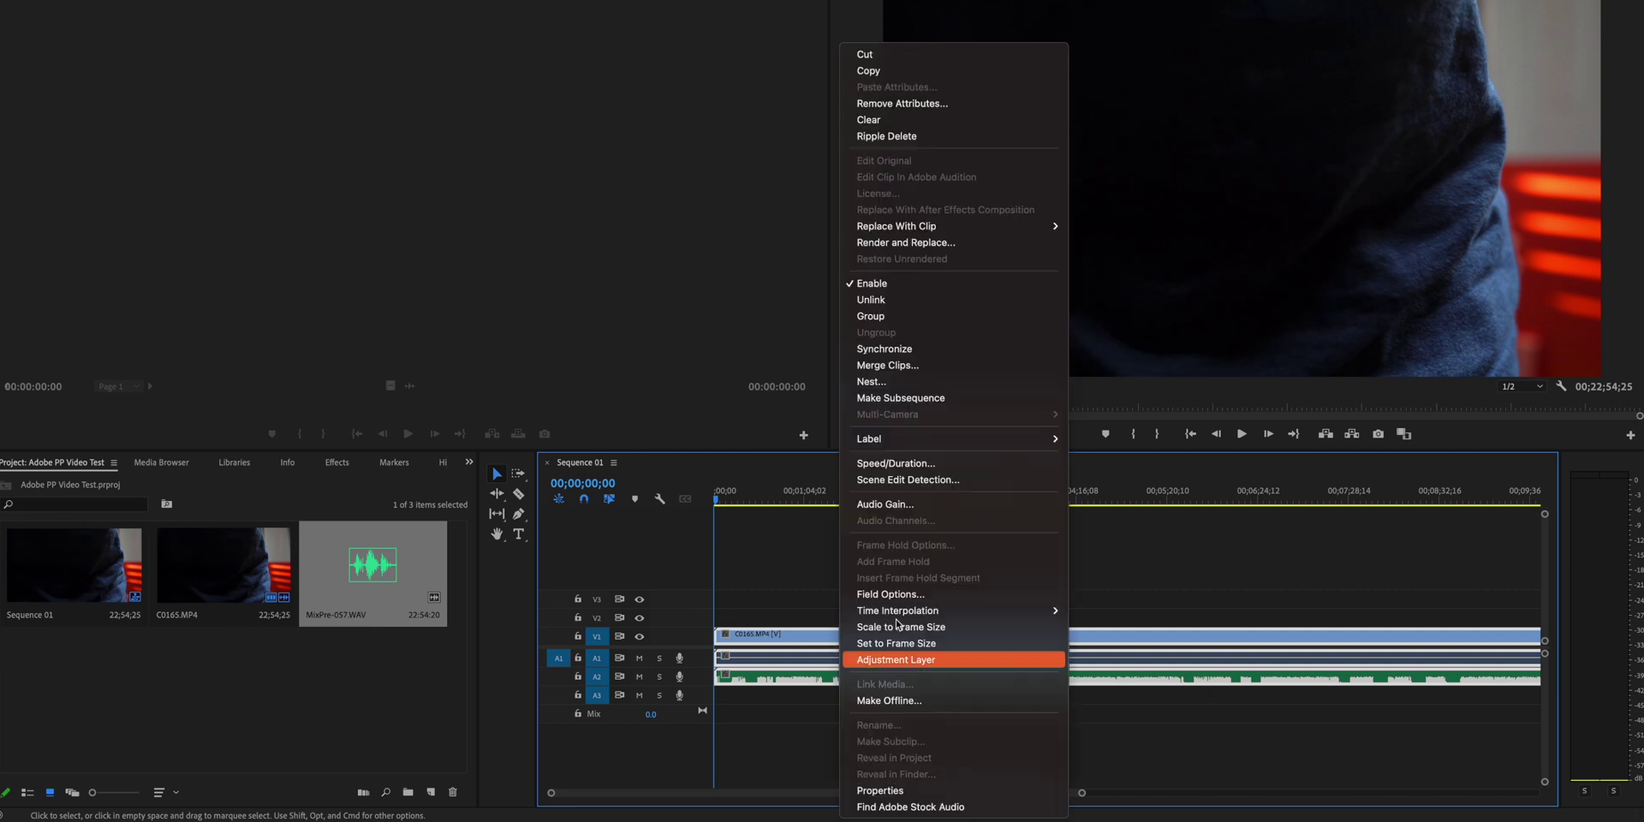
click(895, 348)
click(851, 436)
Play the synchronized clips from about 00;03;50 to check that picture and sound match
click(1037, 493)
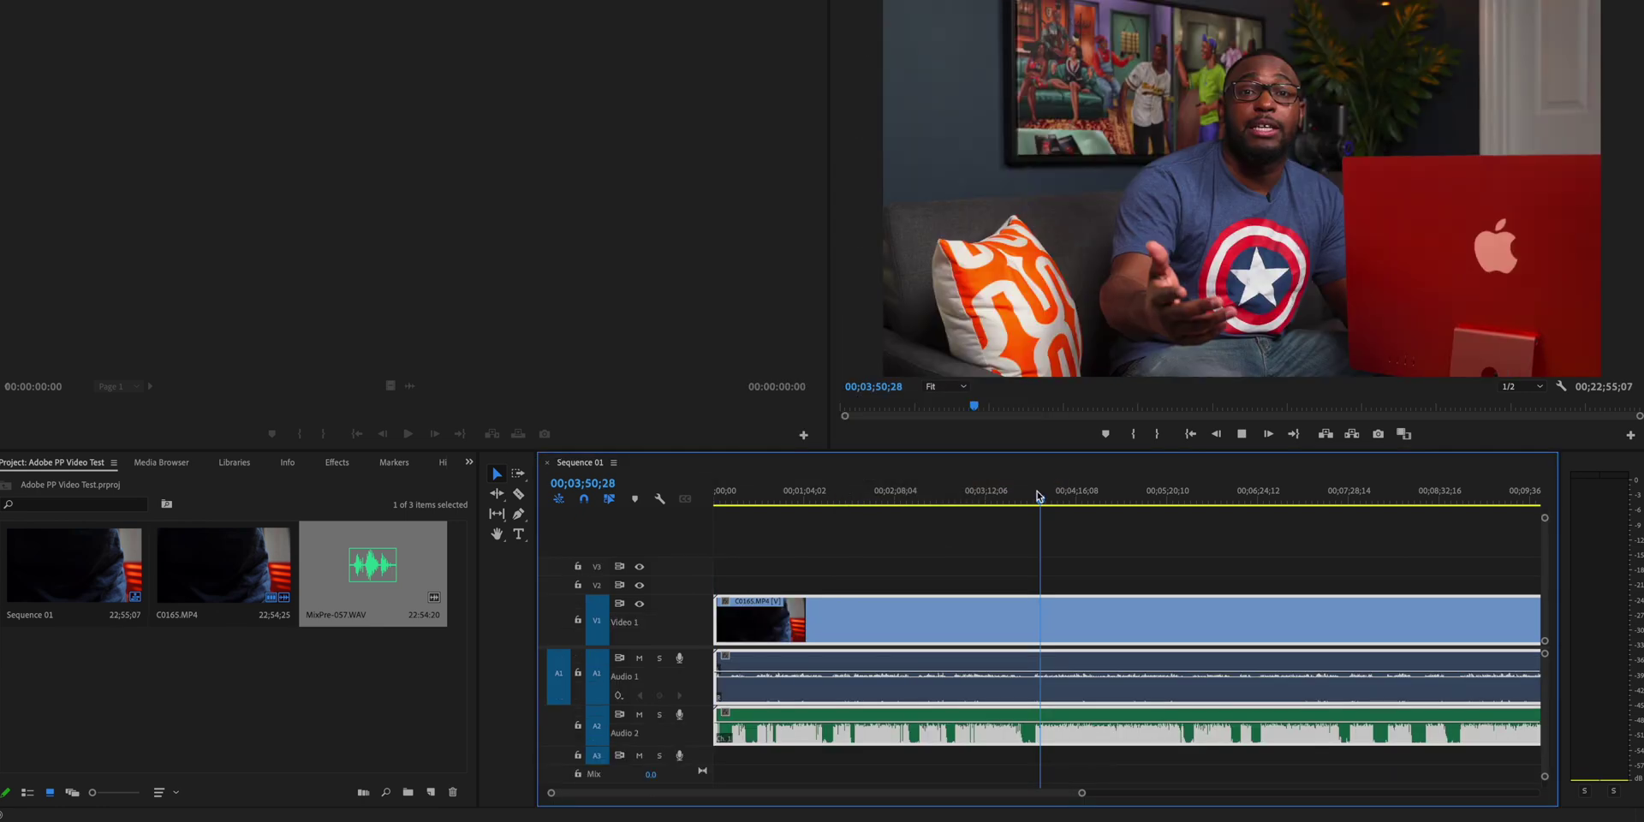
key(space)
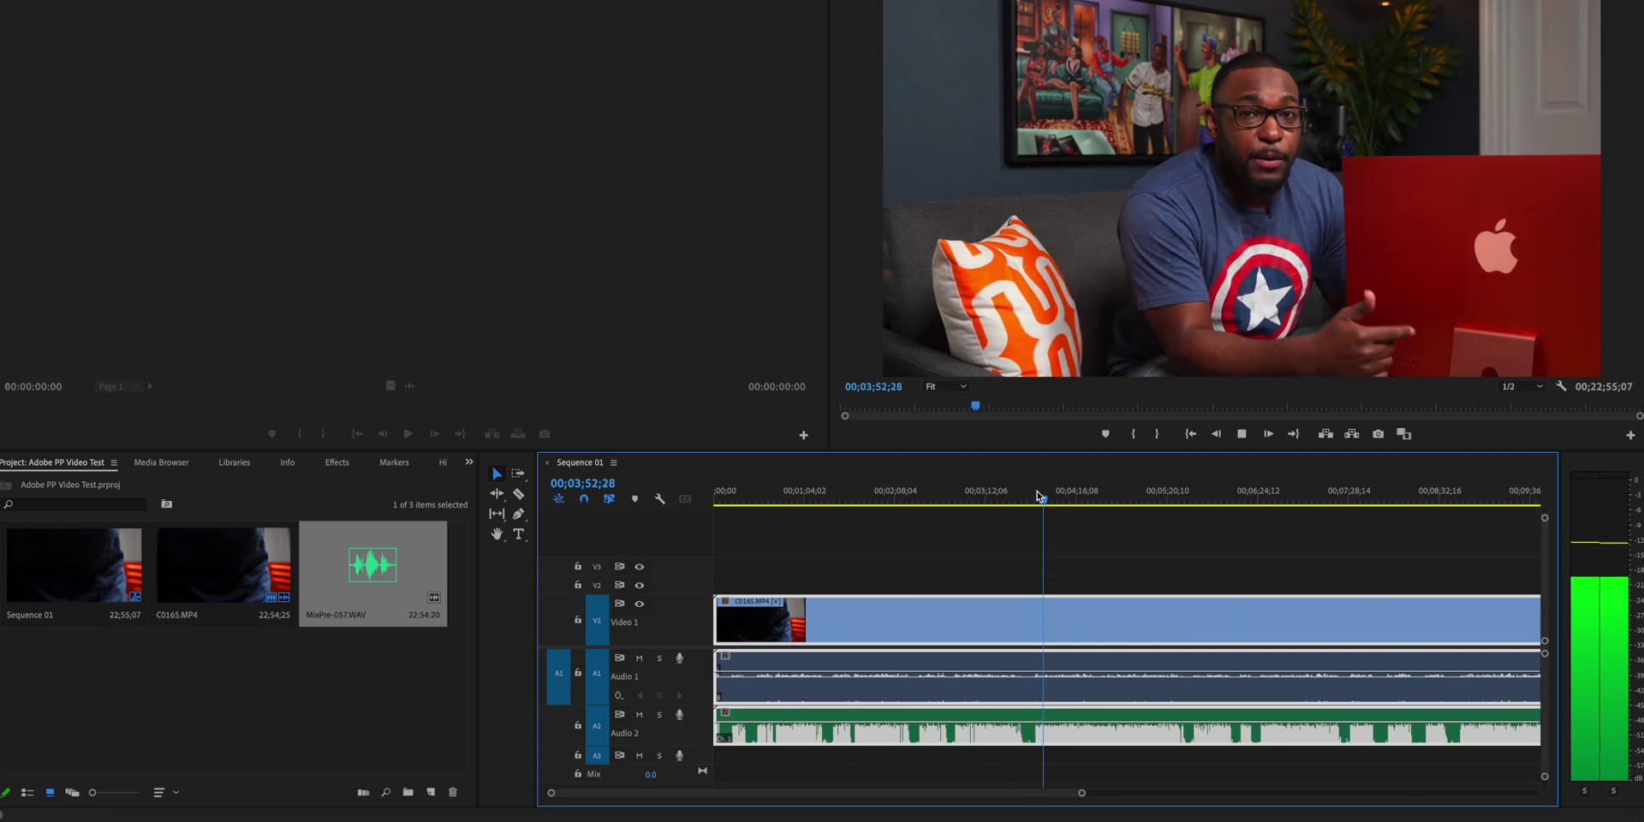
key(space)
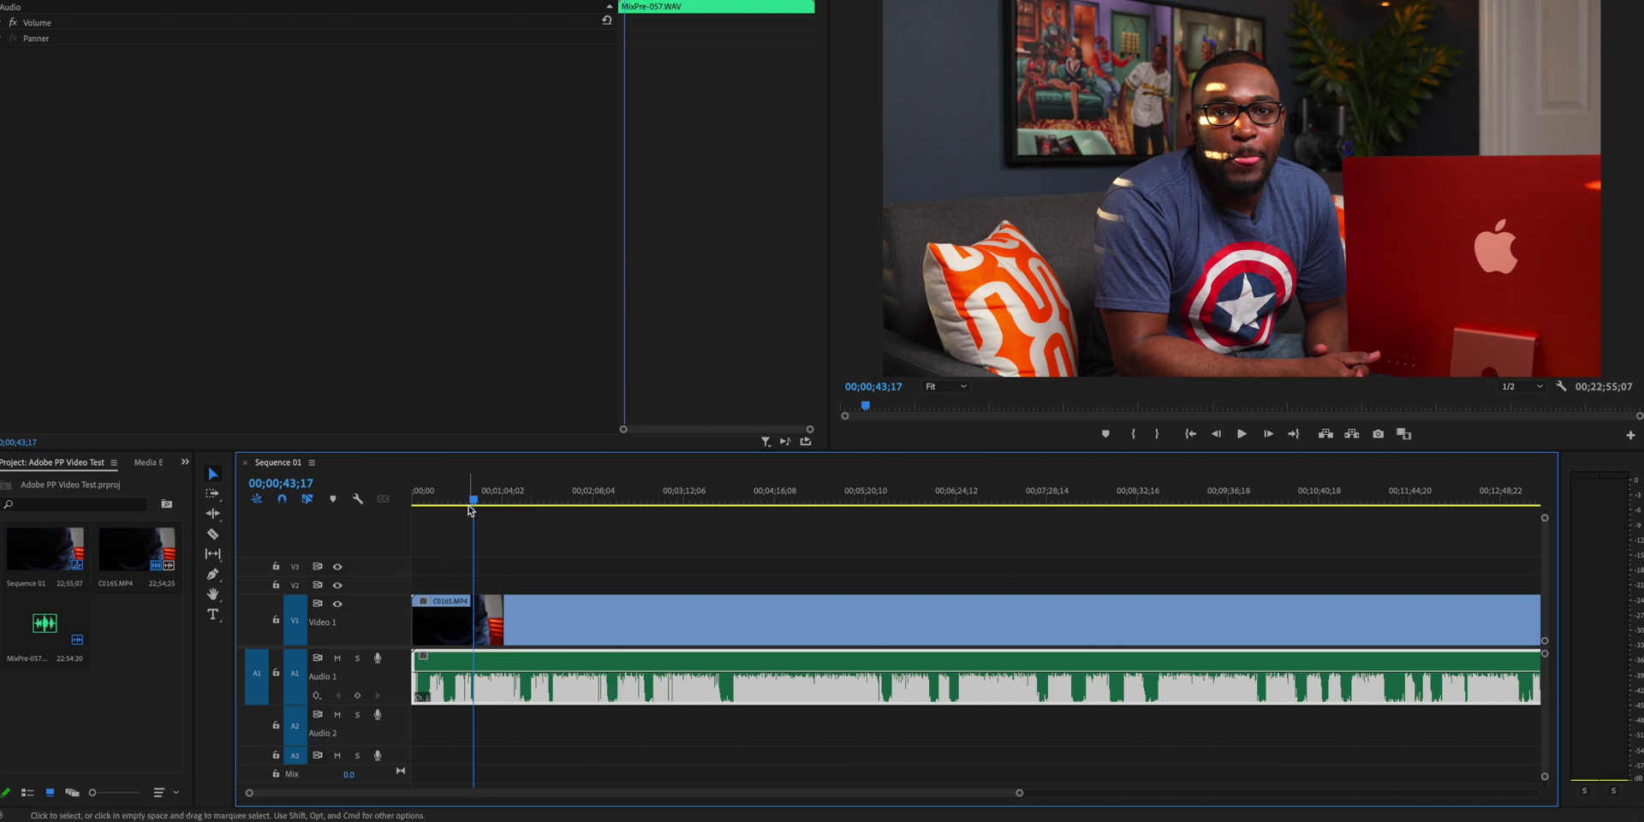
Scale the C0165.MP4 video clip to 128 and set its position to 1920, 934
click(515, 603)
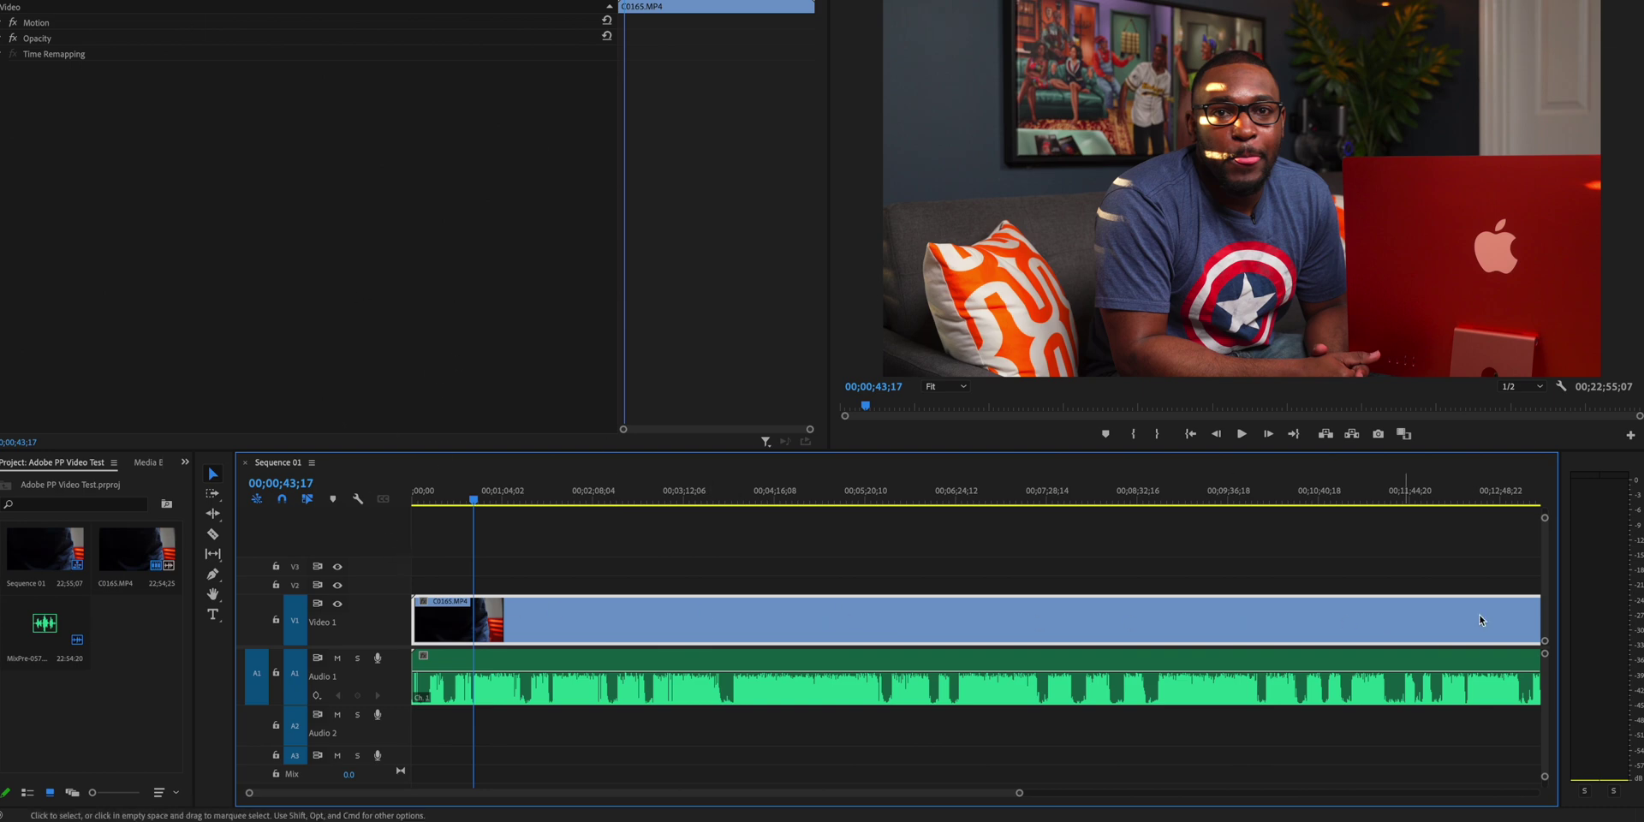
click(4, 22)
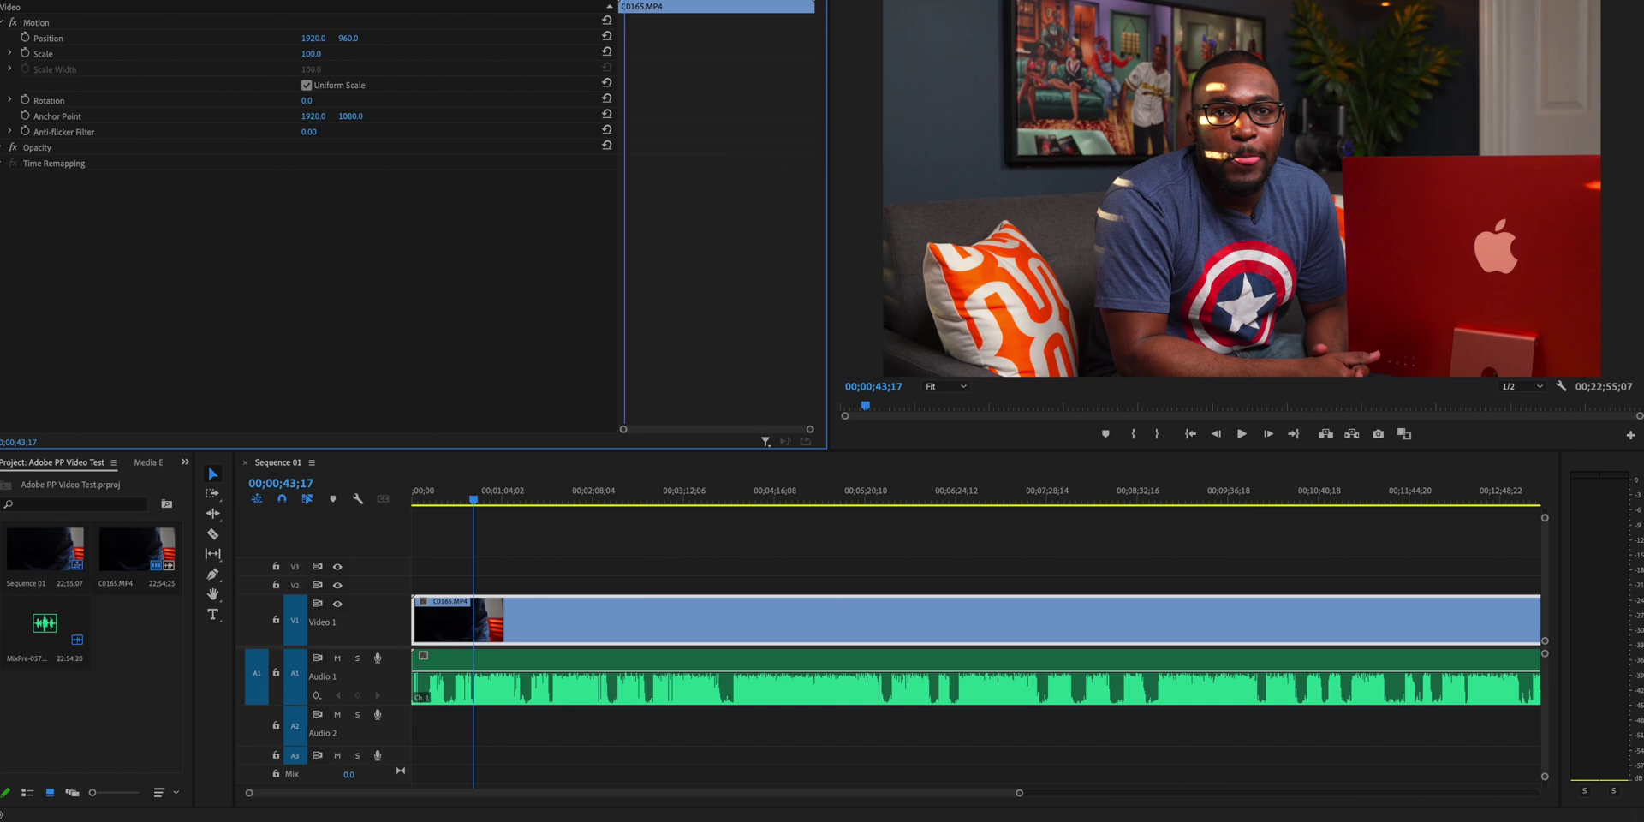
mouse_move(311, 53)
mouse_down()
mouse_move(335, 53)
mouse_move(326, 38)
mouse_up()
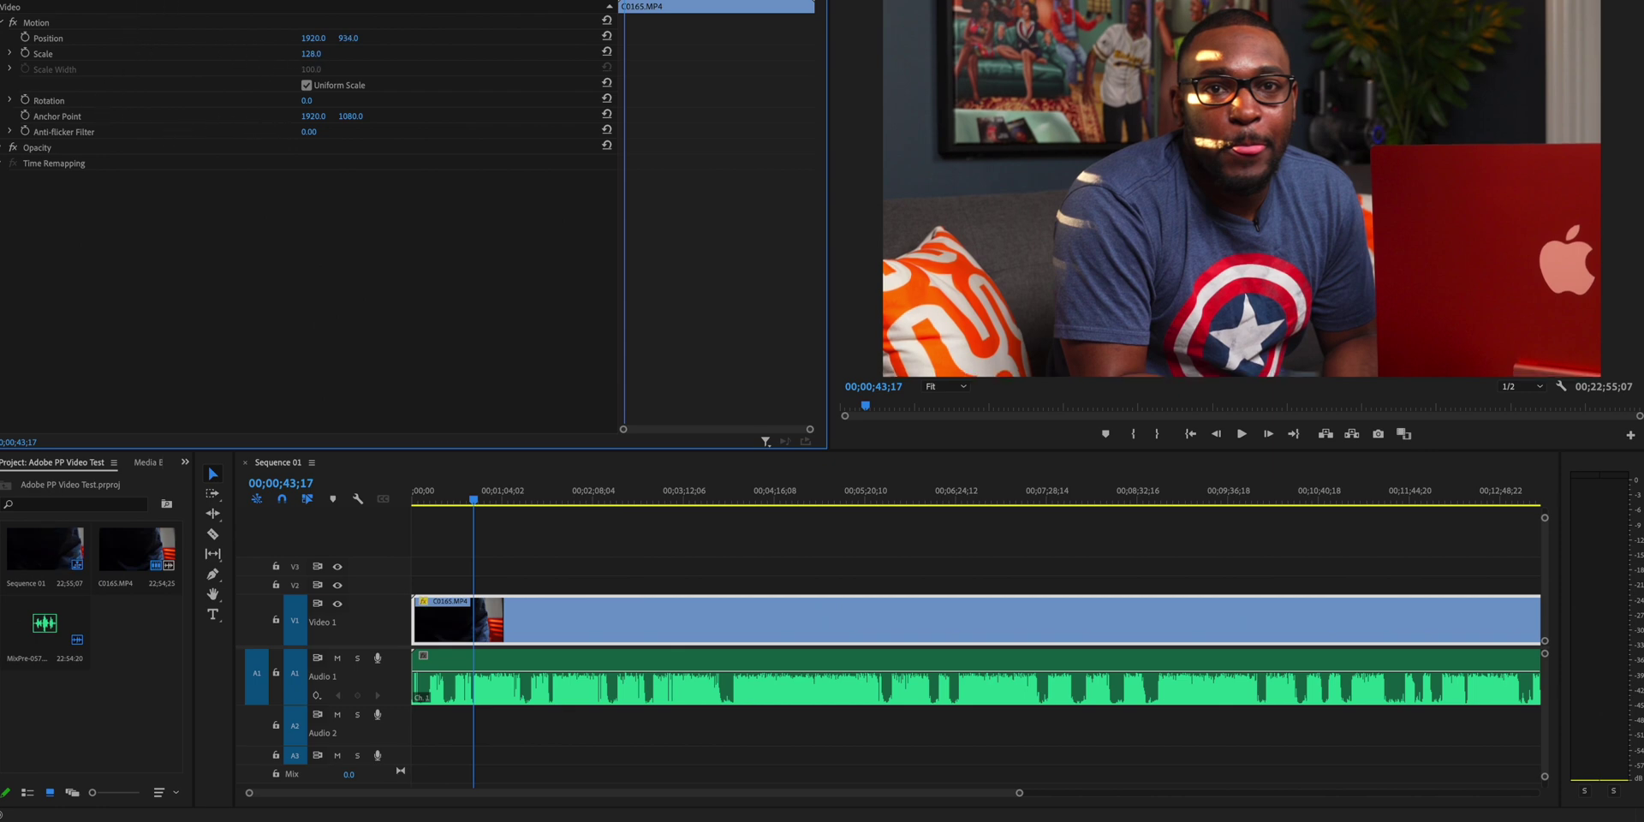
Apply a basic Lumetri correction to the video clip: shadows 9.8, exposure 0.2, whites 7.4 and blacks -2.5
key(alt+shift+4)
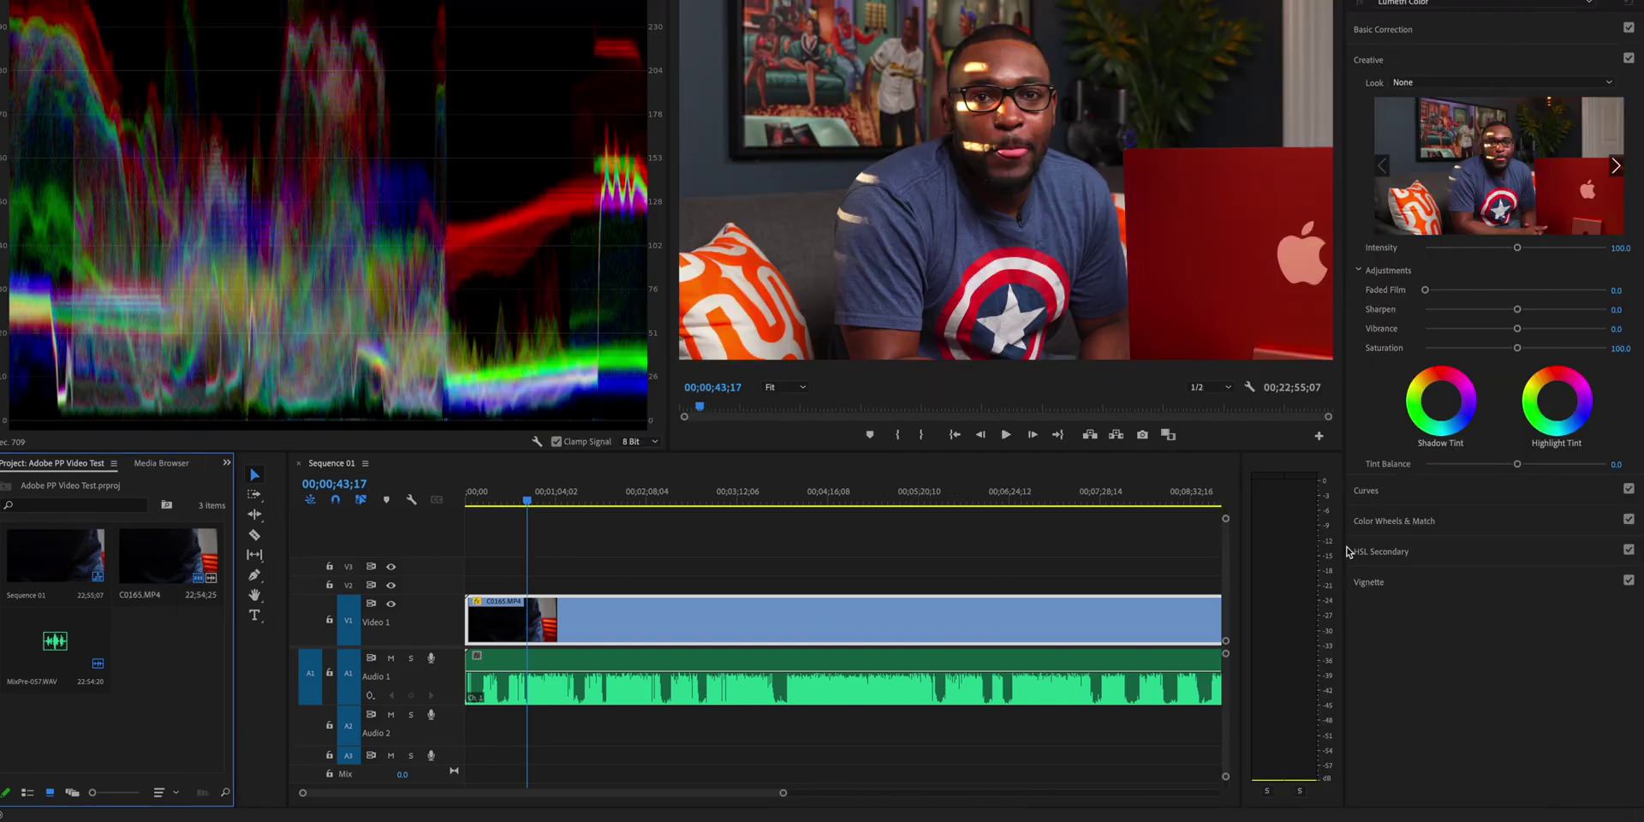
click(1385, 29)
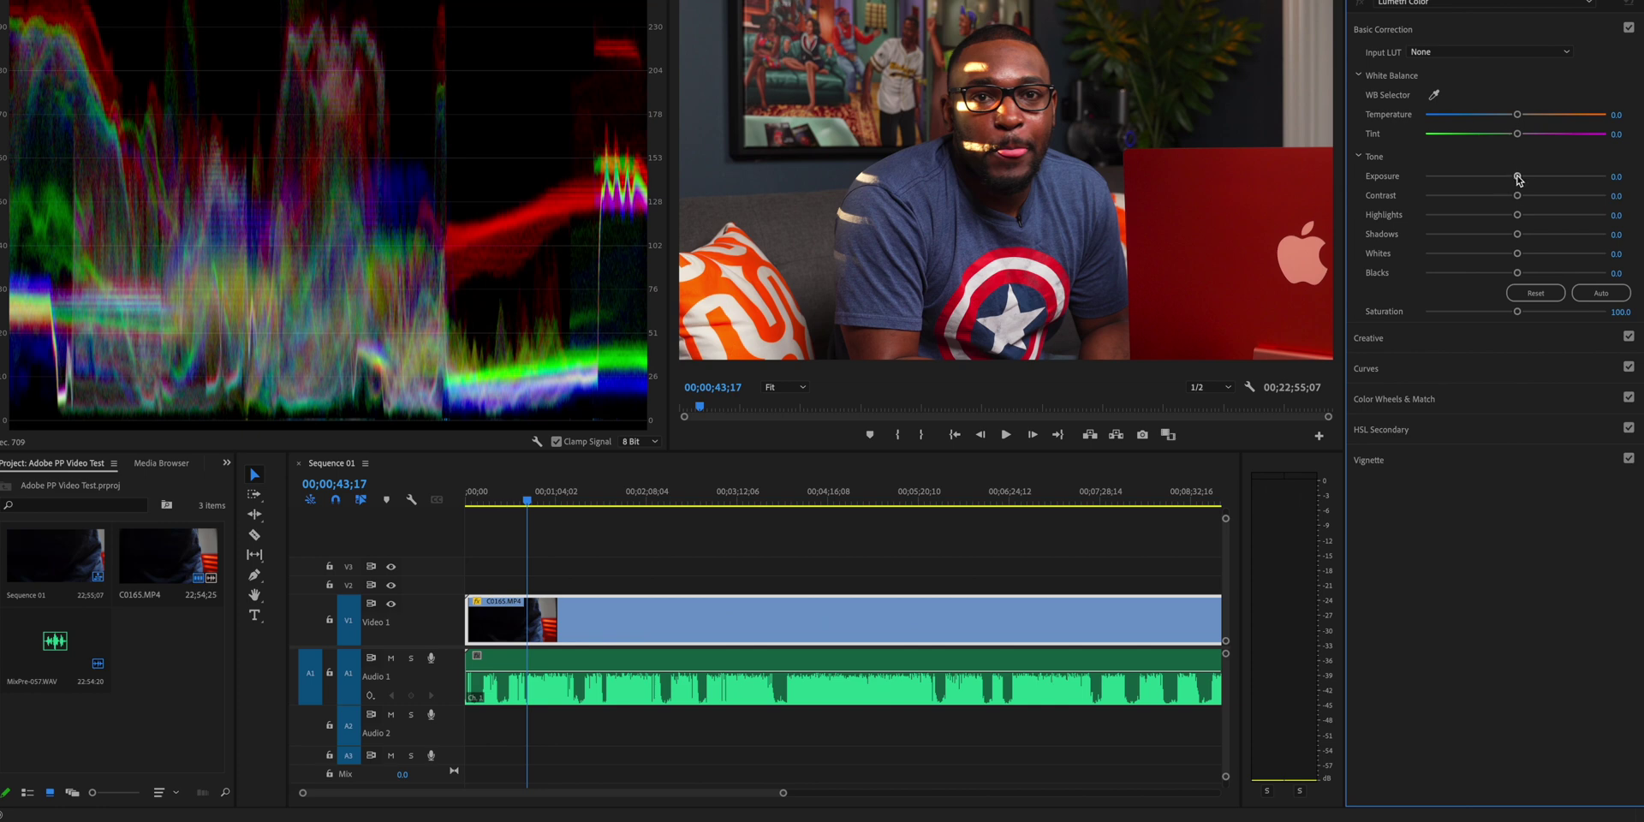
drag(1518, 235, 1525, 235)
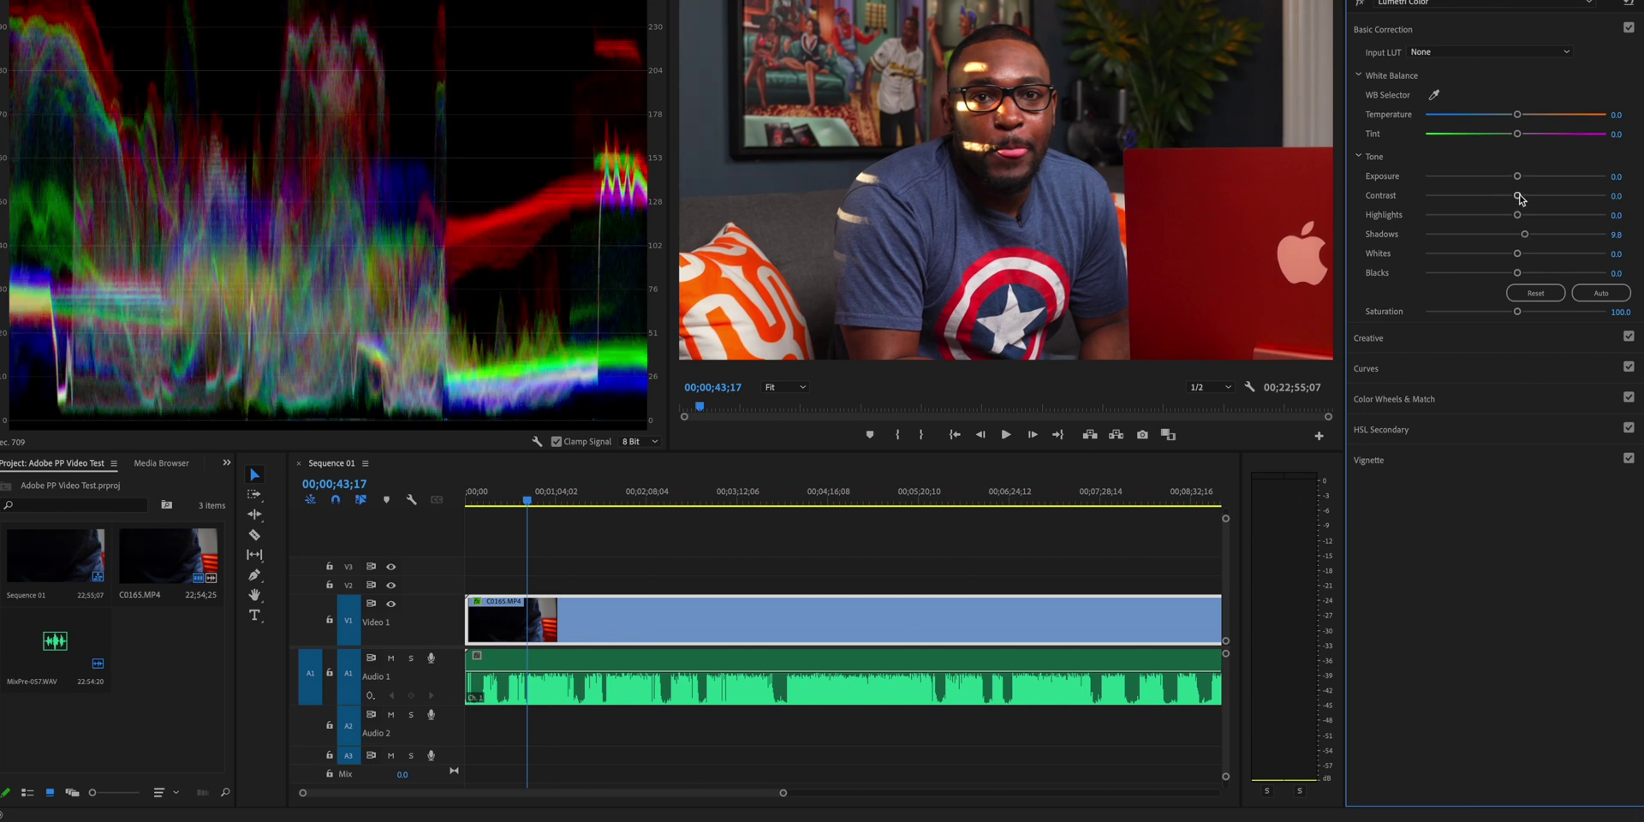
drag(1518, 177, 1521, 178)
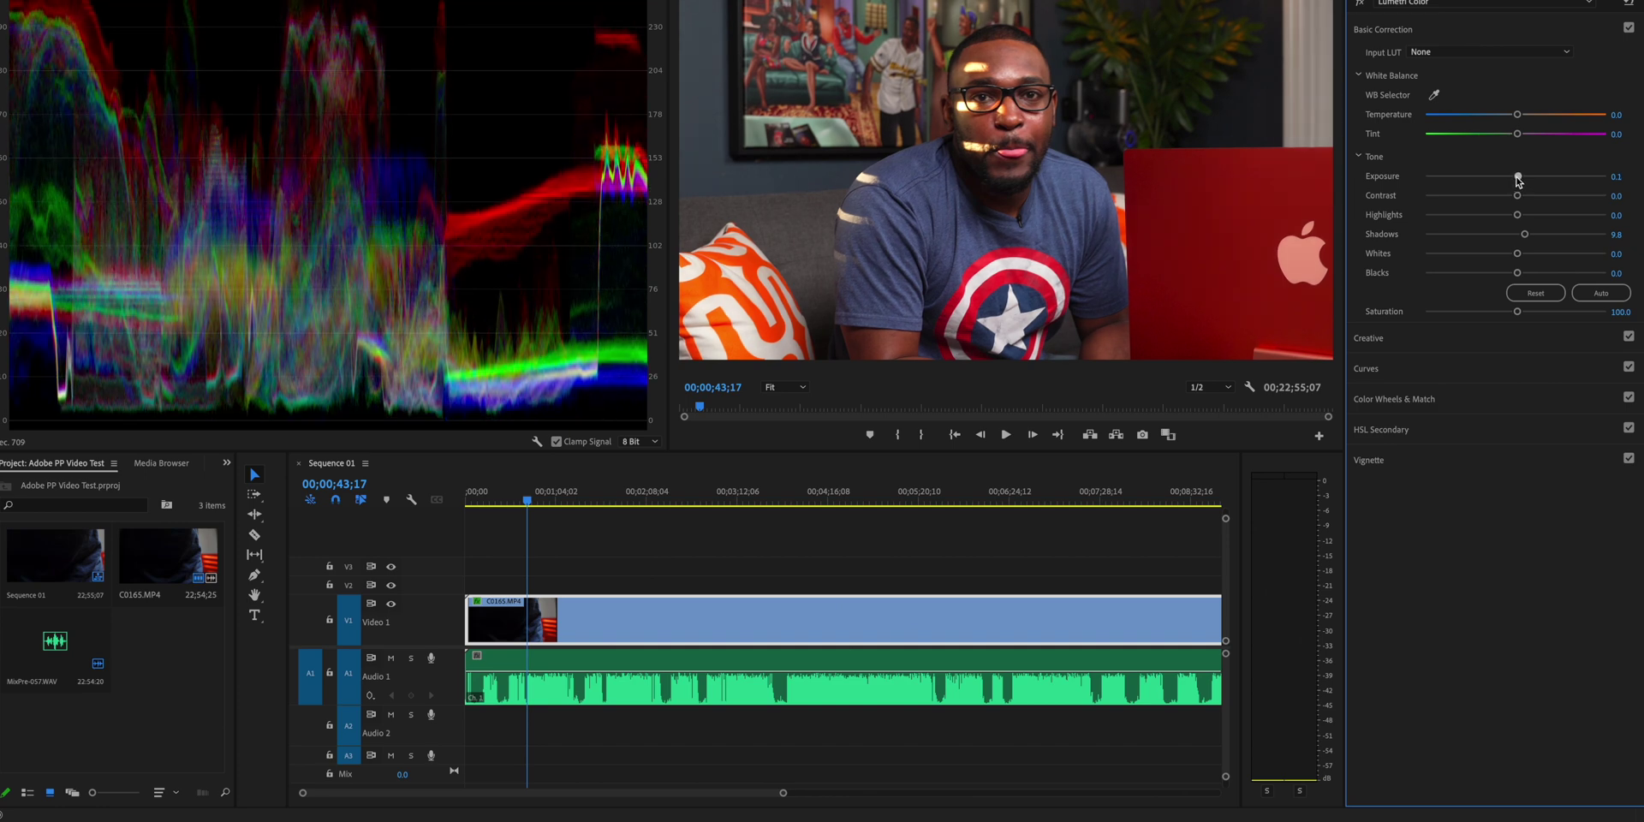
drag(1517, 254, 1512, 275)
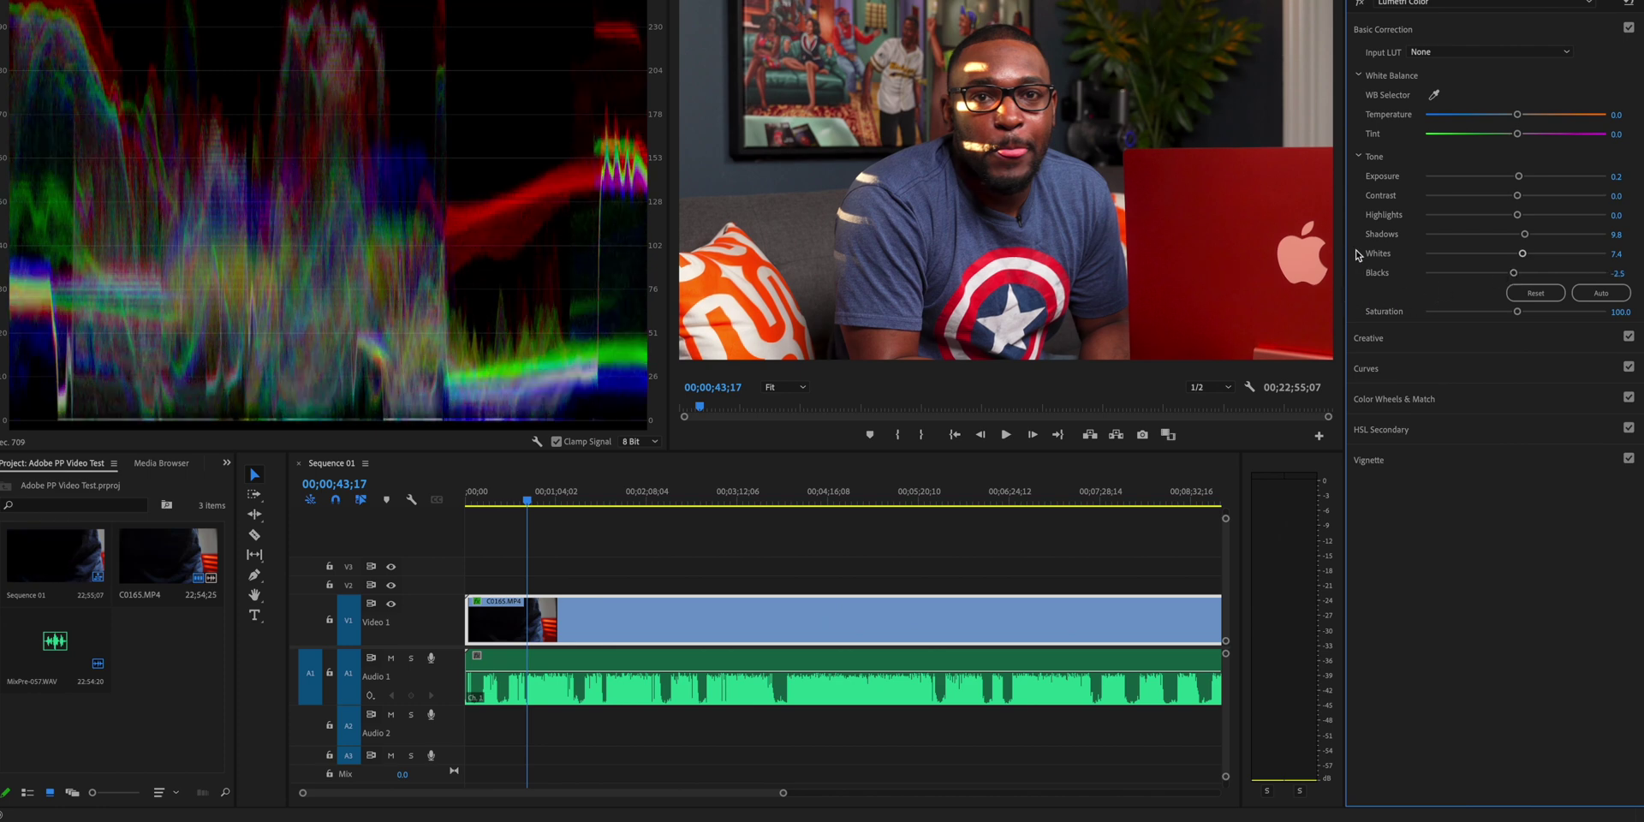